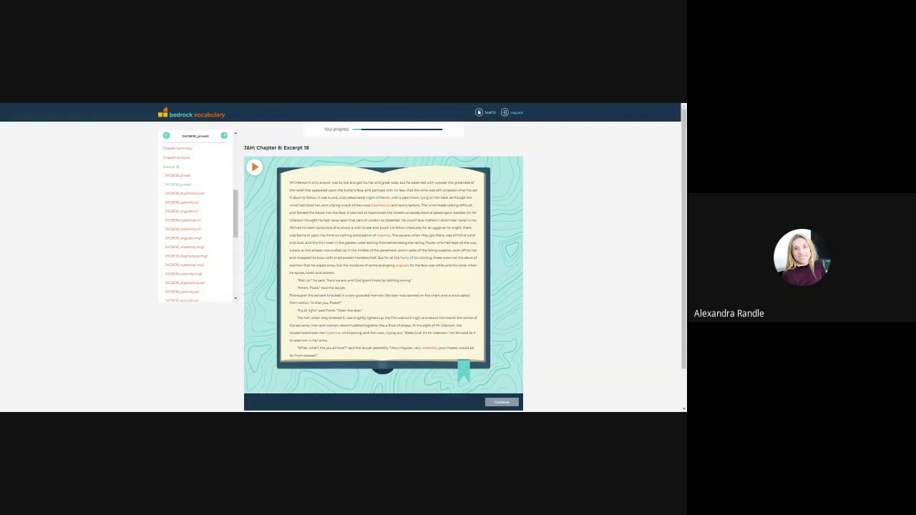
Play and stop the excerpt audio, then answer the diaphanous pretest with the road-splitting option.
left_click(255, 168)
left_click(255, 168)
left_click(383, 206)
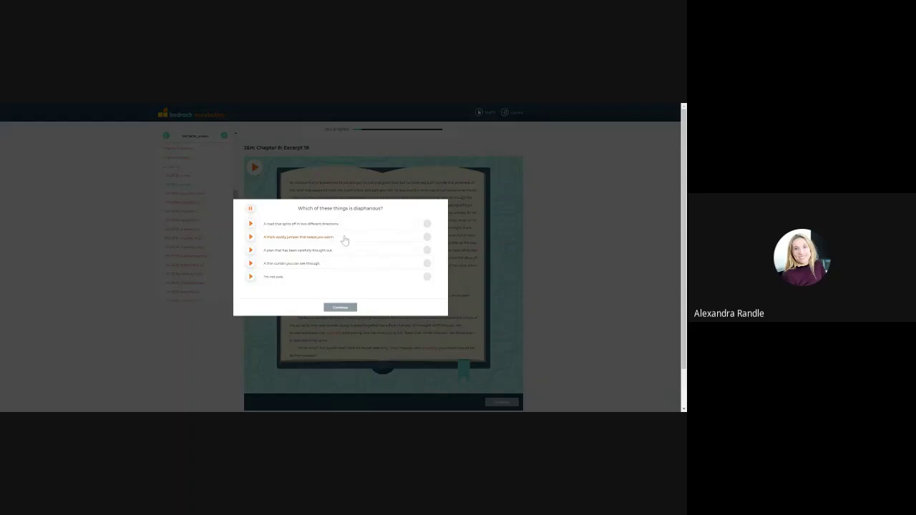
left_click(426, 224)
left_click(351, 307)
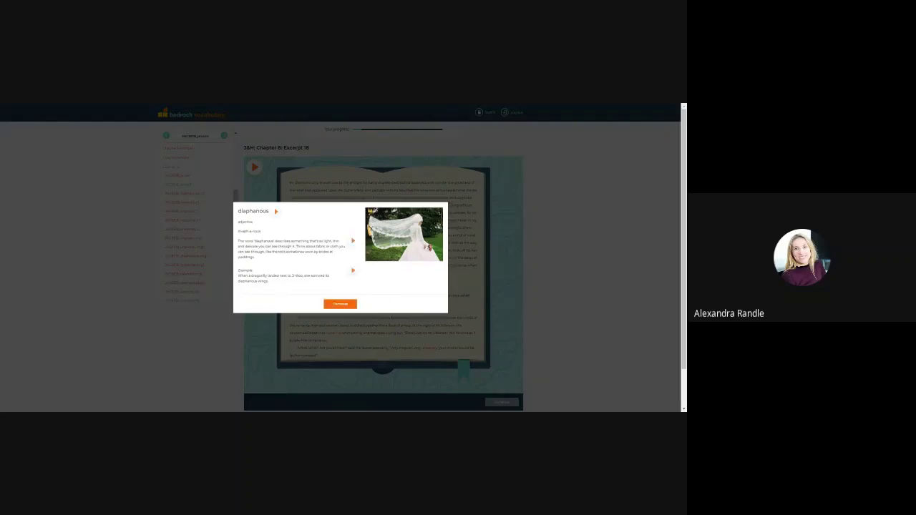
Answer the diaphanous clouds question with 'They look grey and puffy' and dismiss the 'Not quite right' feedback.
left_click(339, 305)
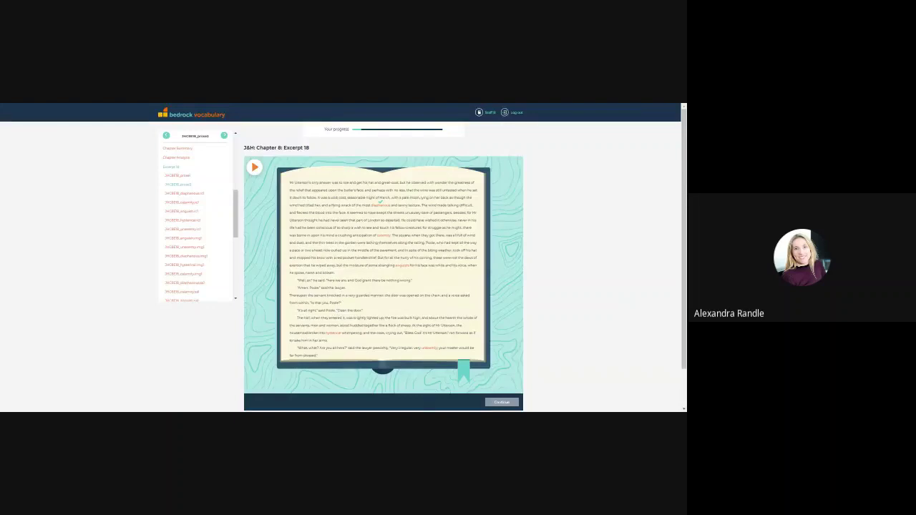
left_click(195, 195)
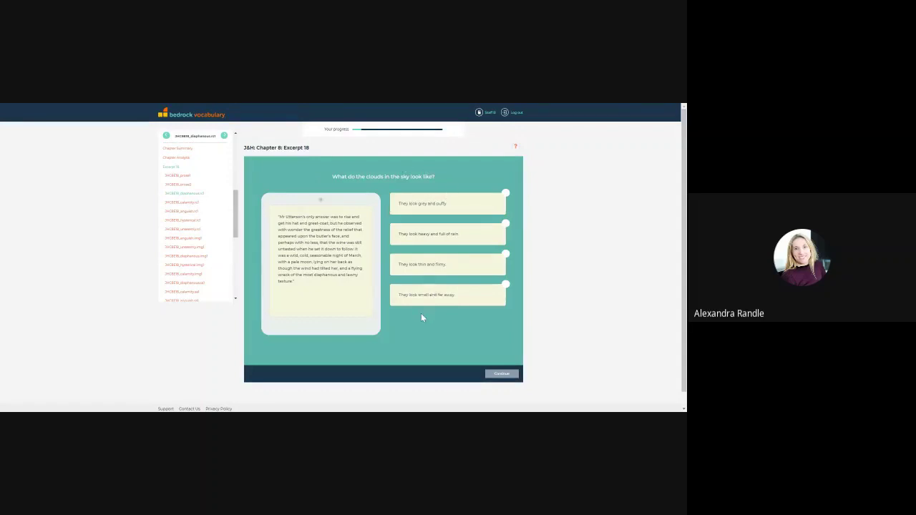
left_click(504, 193)
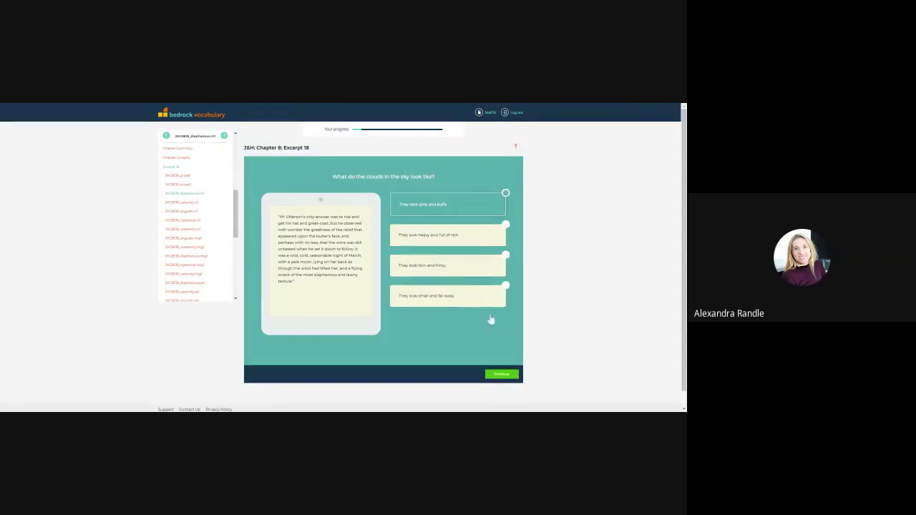
left_click(497, 377)
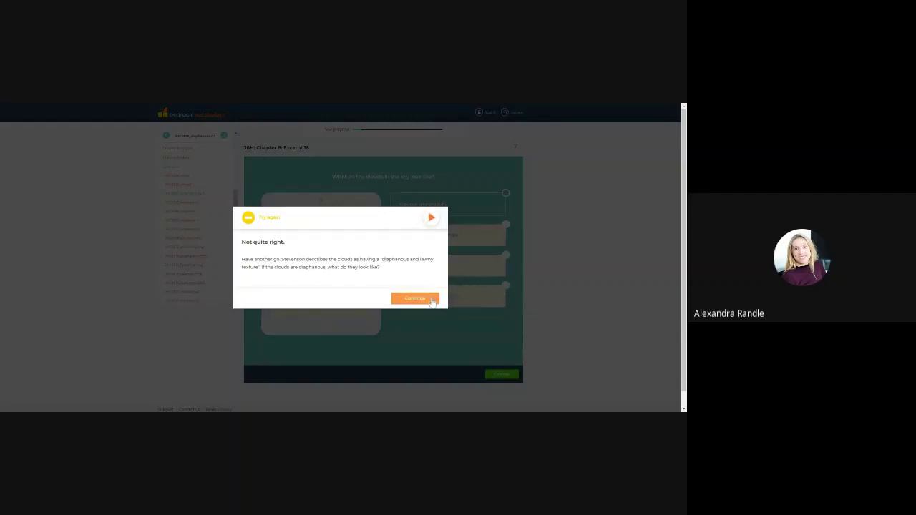
left_click(415, 298)
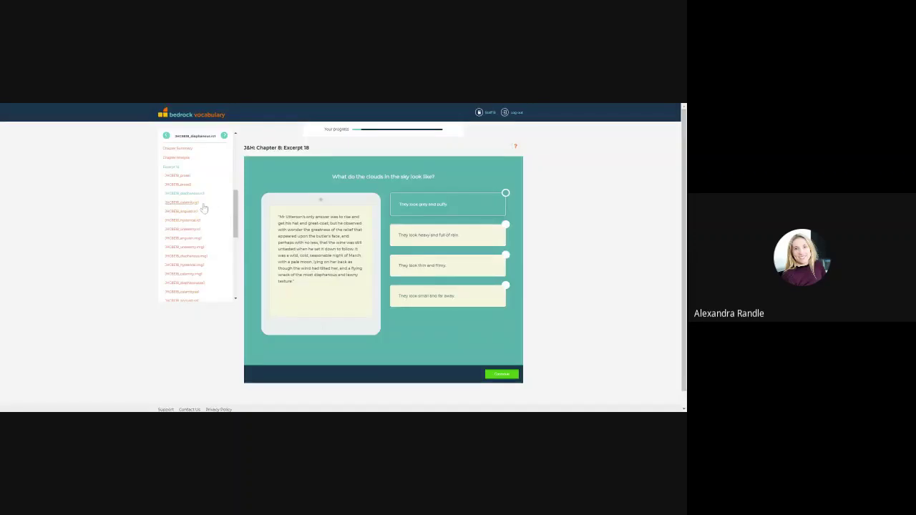
Skip past the diaphanous picture and similar-meaning questions to the Tahla's scarf question.
left_click(200, 256)
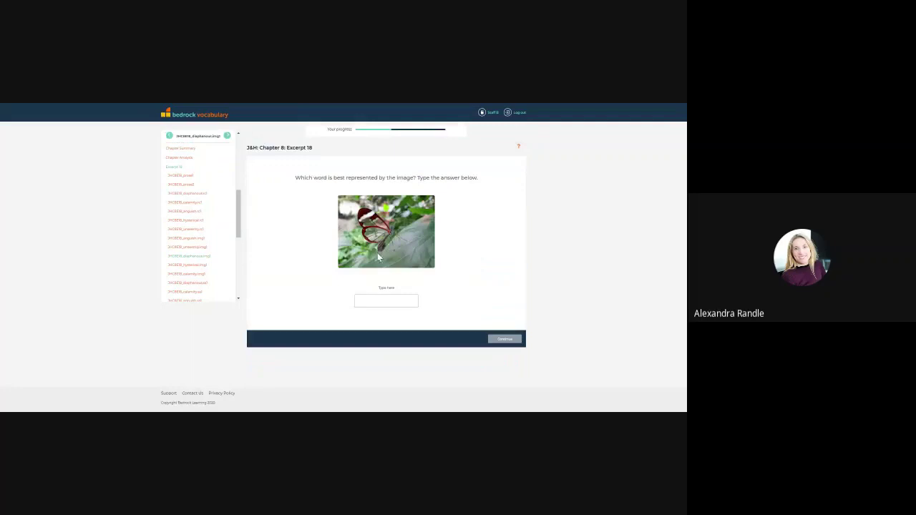
left_click(202, 254)
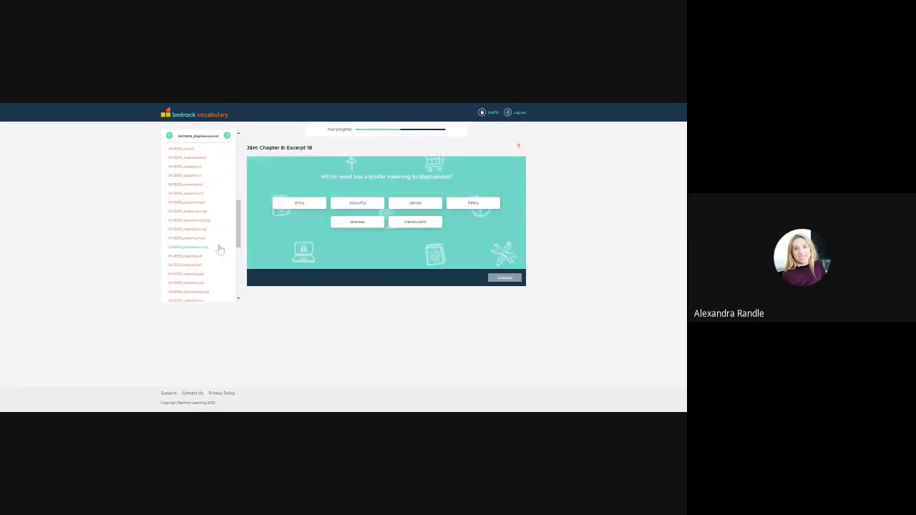
scroll(219, 233, "down", 2)
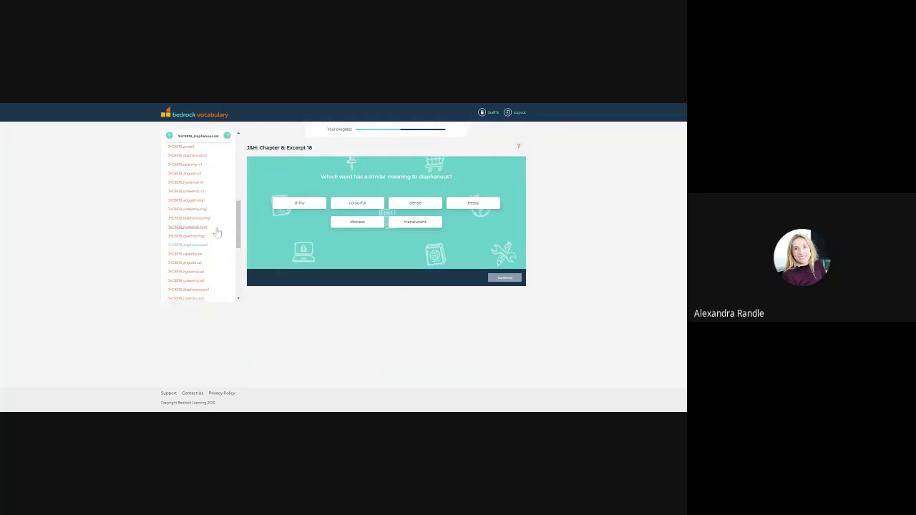
scroll(207, 228, "down", 2)
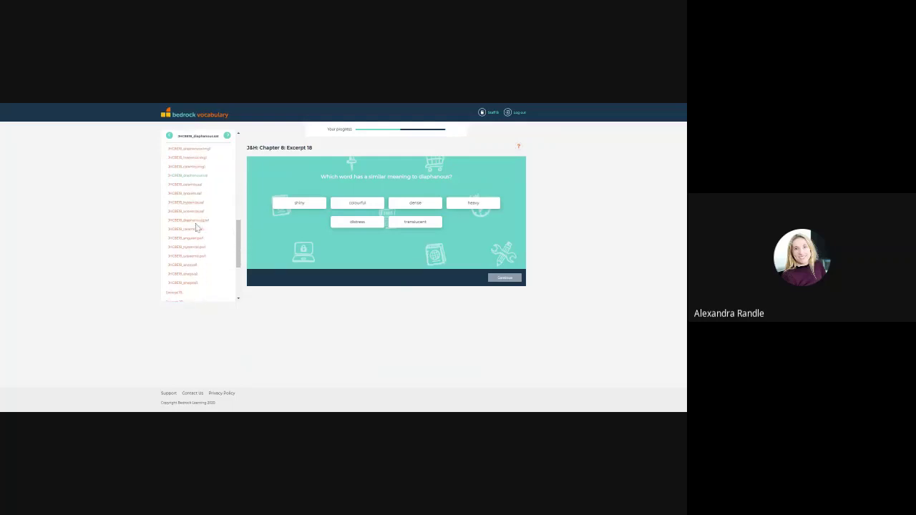
left_click(195, 223)
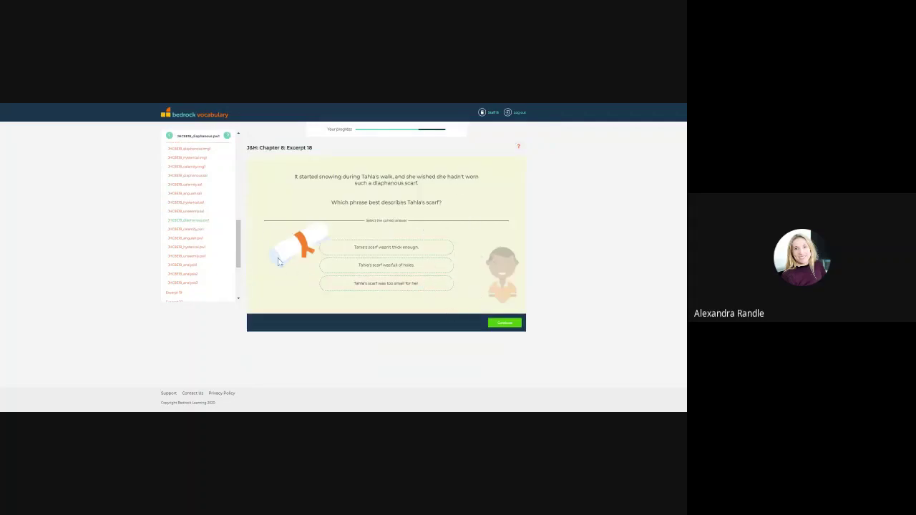
Fill the first analysis blank with 'Stevenson's feelings'.
left_click(192, 266)
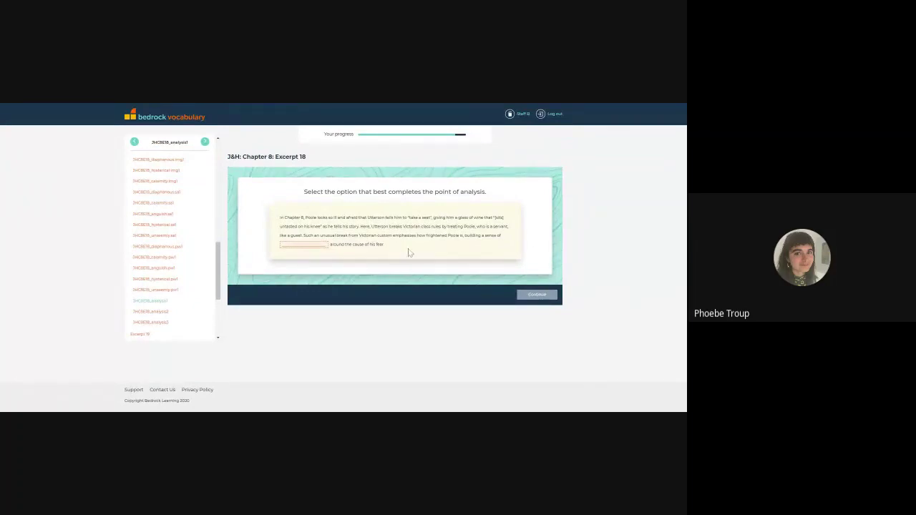
left_click(311, 249)
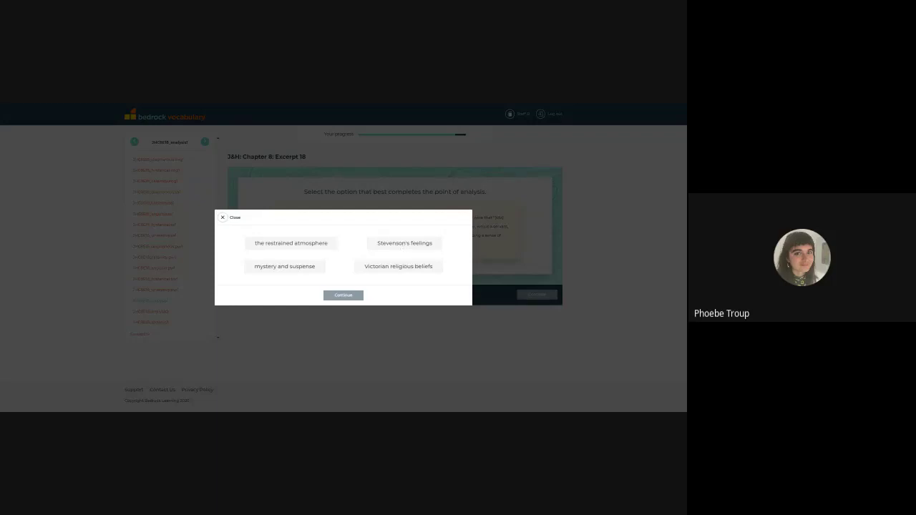
left_click(401, 246)
left_click(344, 296)
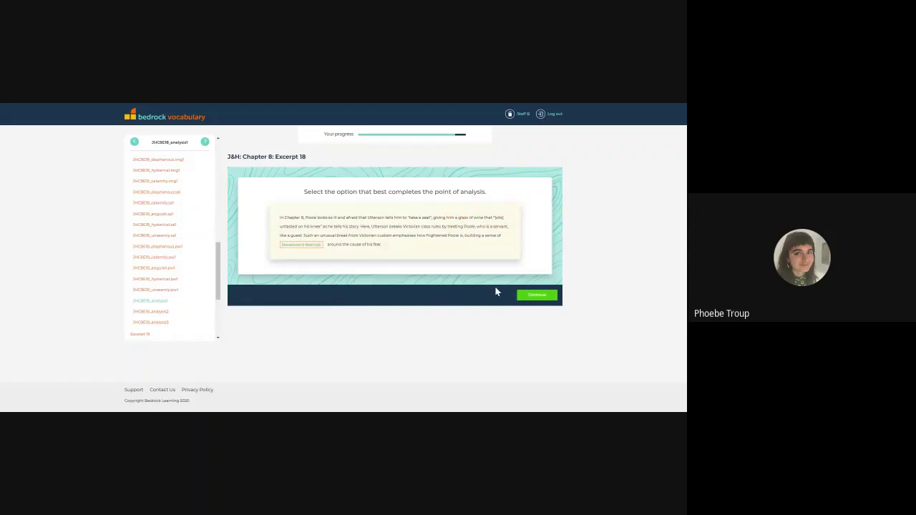
Return to the first analysis question, replace the blank with 'mystery and suspense', and submit.
left_click(149, 312)
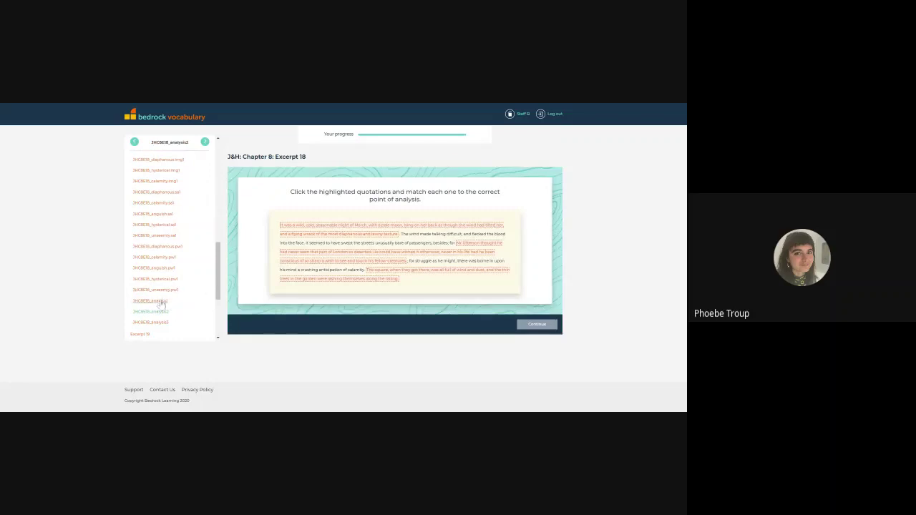
left_click(160, 301)
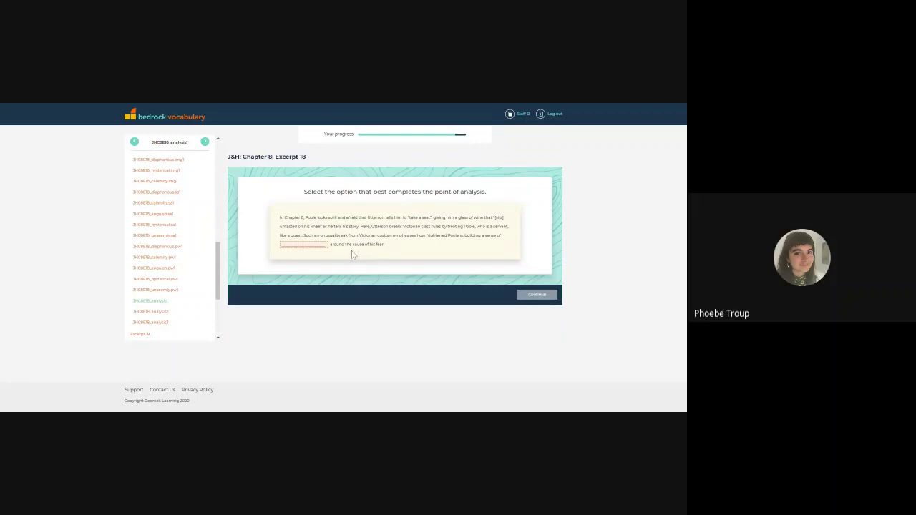
left_click(323, 246)
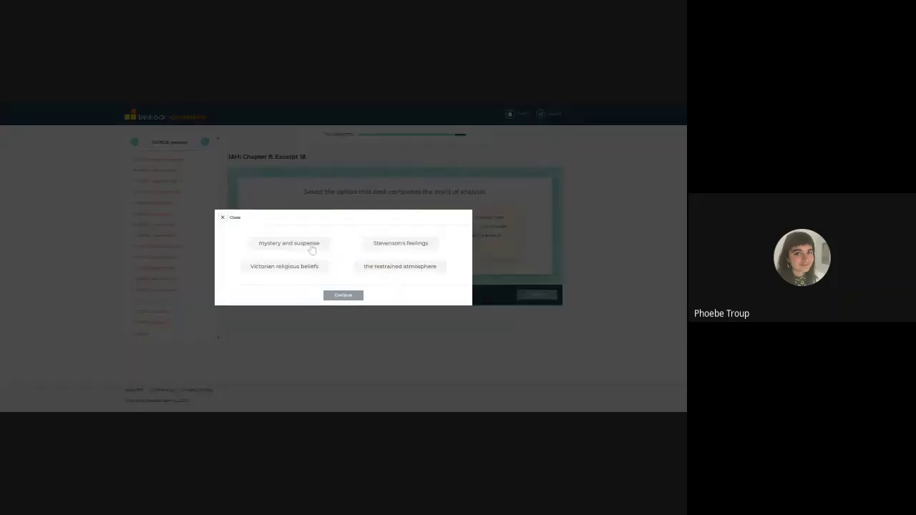
left_click(311, 247)
left_click(344, 295)
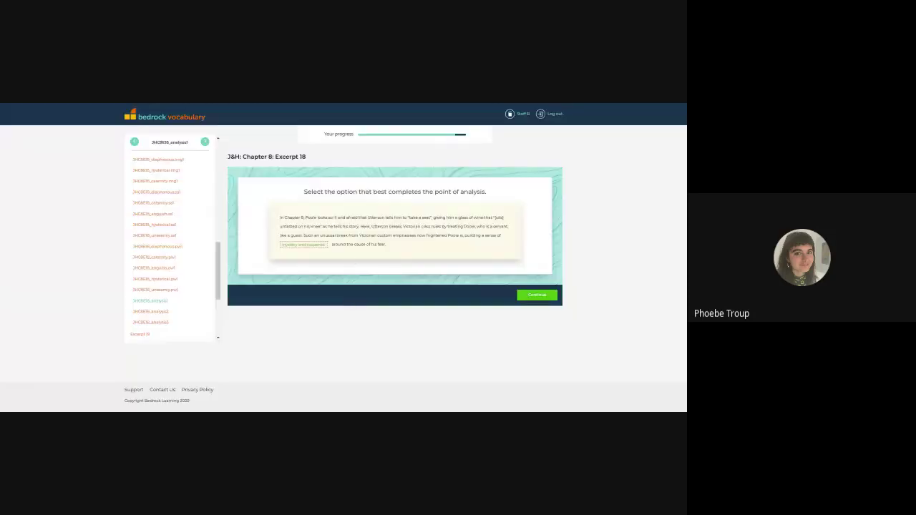
left_click(538, 296)
Open the setting-and-suspense writing task and scroll through its Point and Evidence boxes.
left_click(161, 322)
scroll(391, 286, "down", 3)
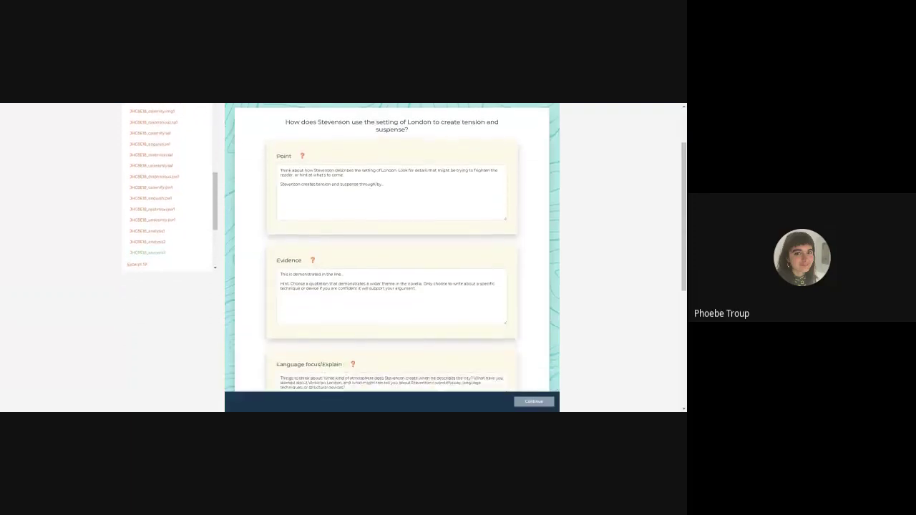
scroll(358, 259, "up", 3)
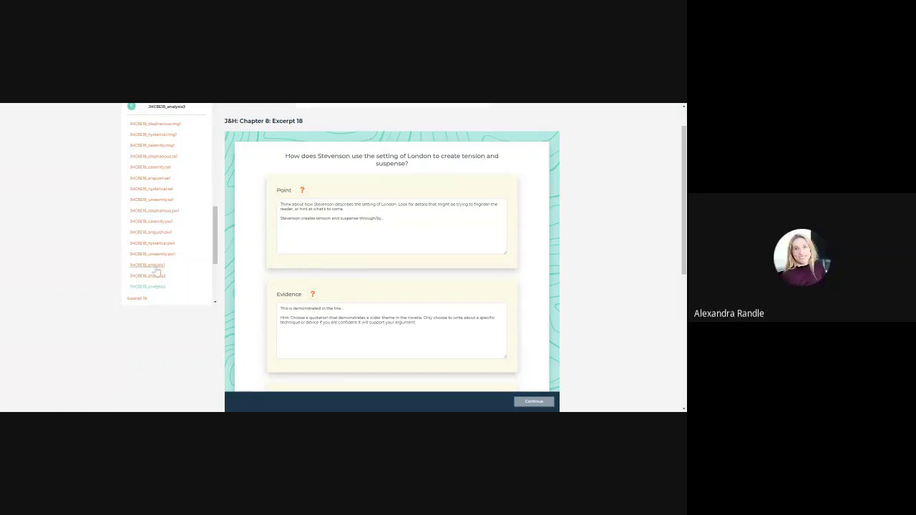
Fill the first analysis blank with 'mystery and suspense' and submit it for 'Very good!' feedback.
left_click(156, 276)
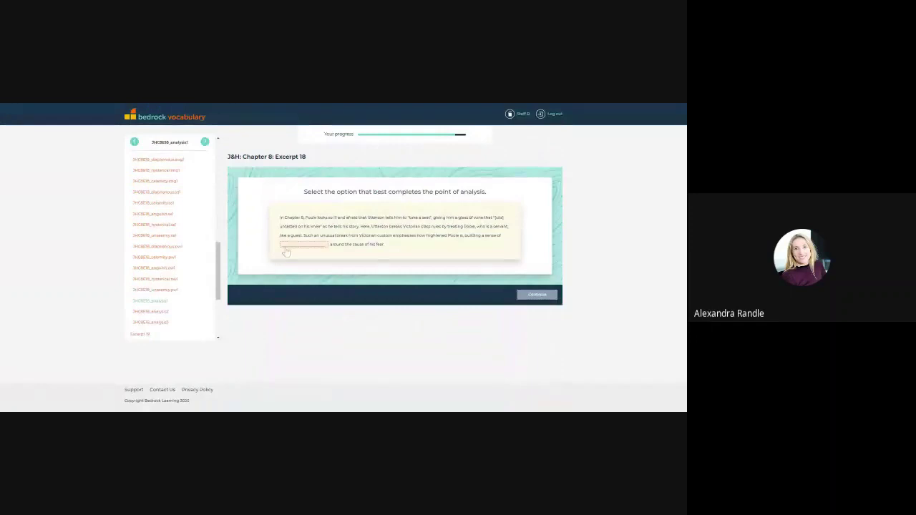
left_click(287, 252)
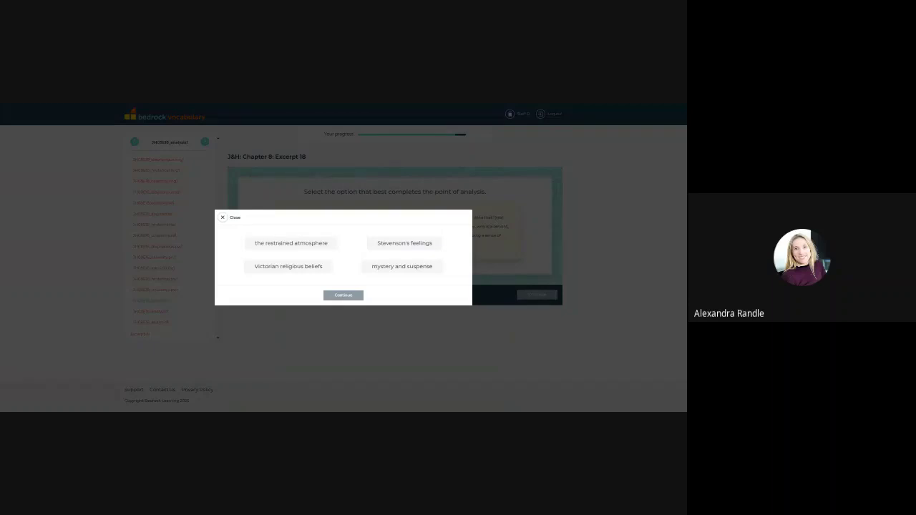
left_click(387, 269)
left_click(354, 297)
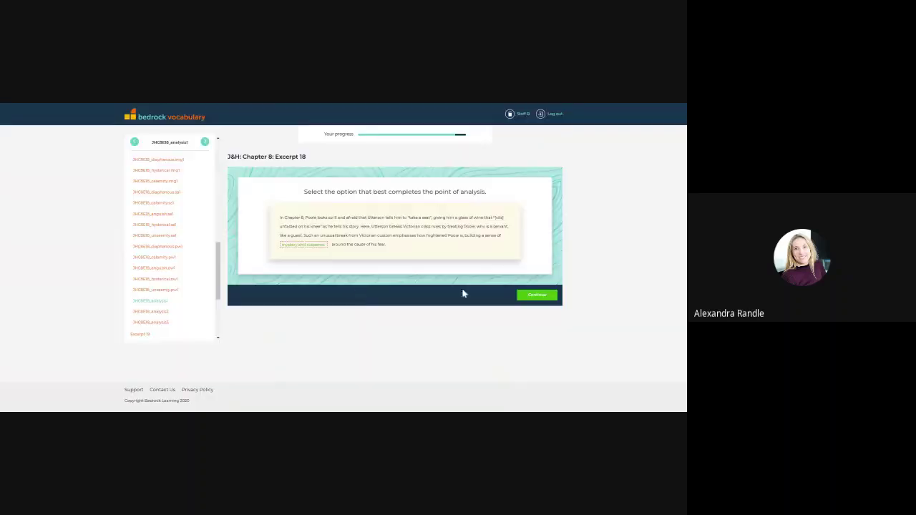
left_click(536, 296)
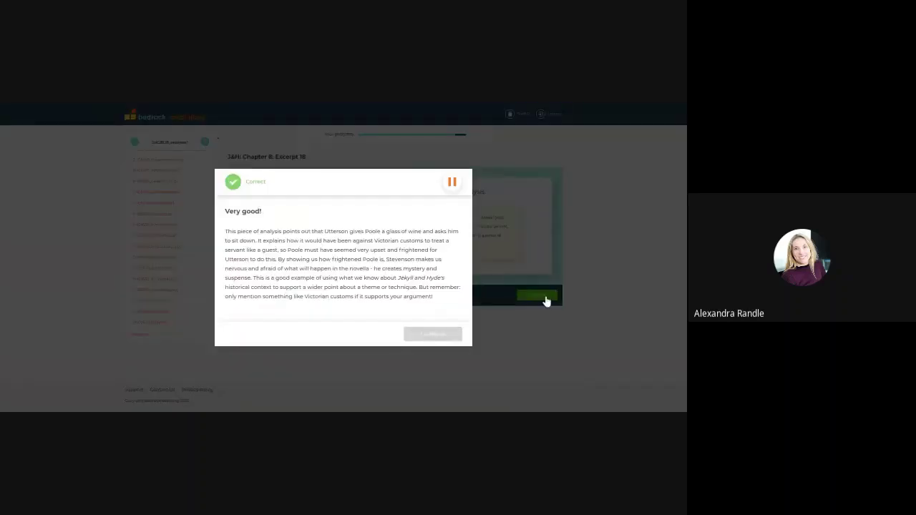